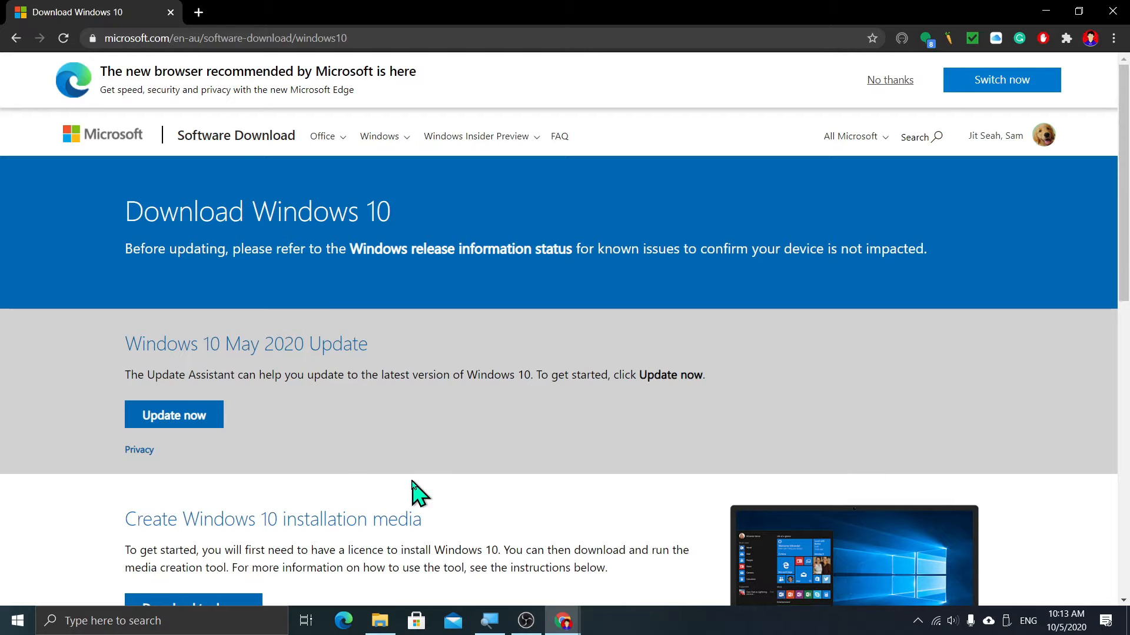
- Scroll through the Windows 10 download page to find the installation-media section
scroll(510, 343, down, 2)
scroll(511, 343, up, 2)
scroll(512, 344, down, 2)
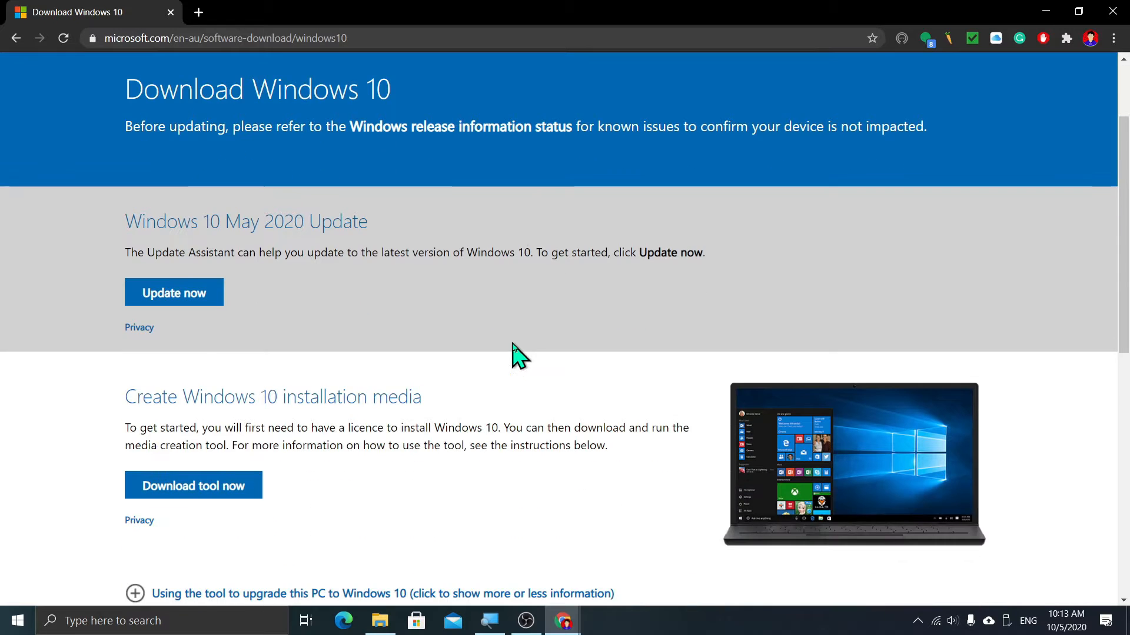
scroll(423, 326, down, 4)
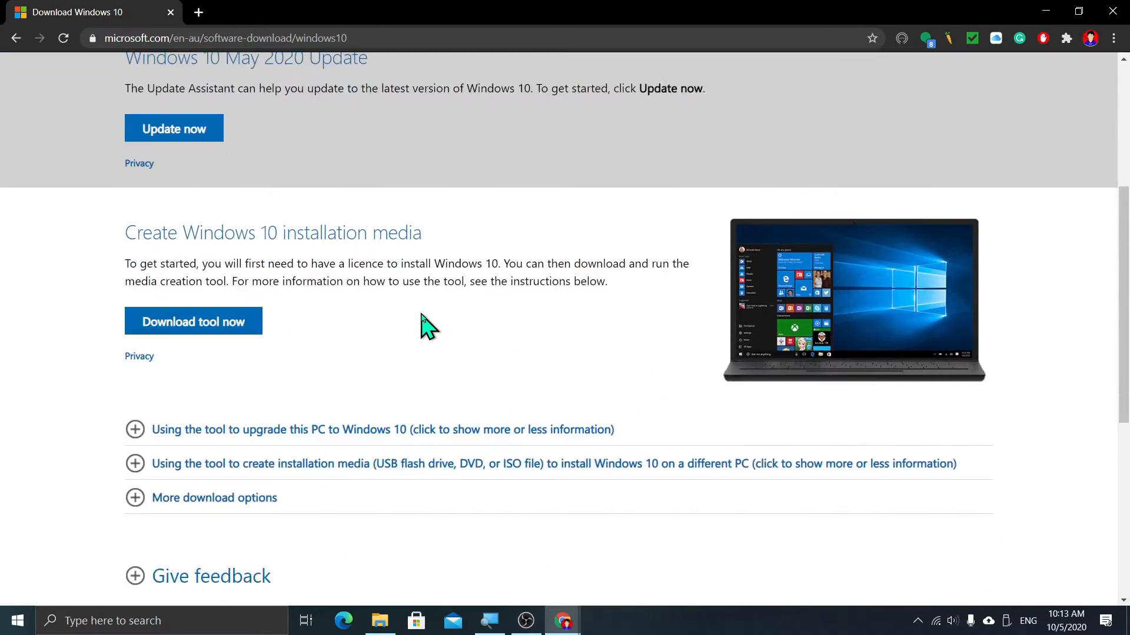
scroll(423, 327, up, 2)
scroll(424, 325, up, 2)
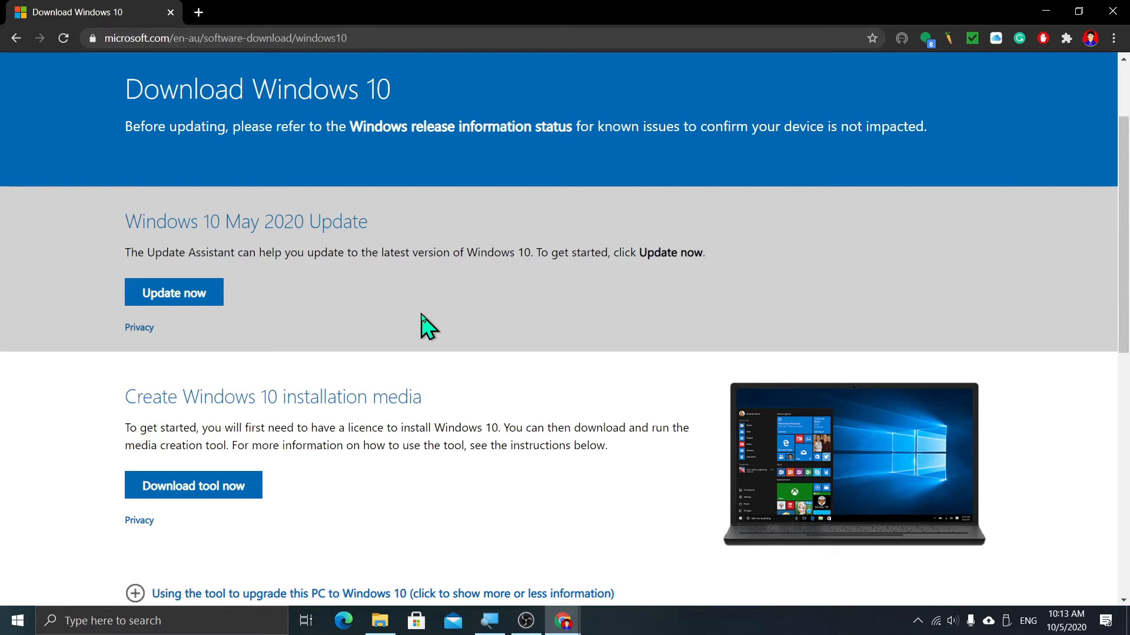
scroll(425, 326, down, 2)
scroll(425, 325, up, 4)
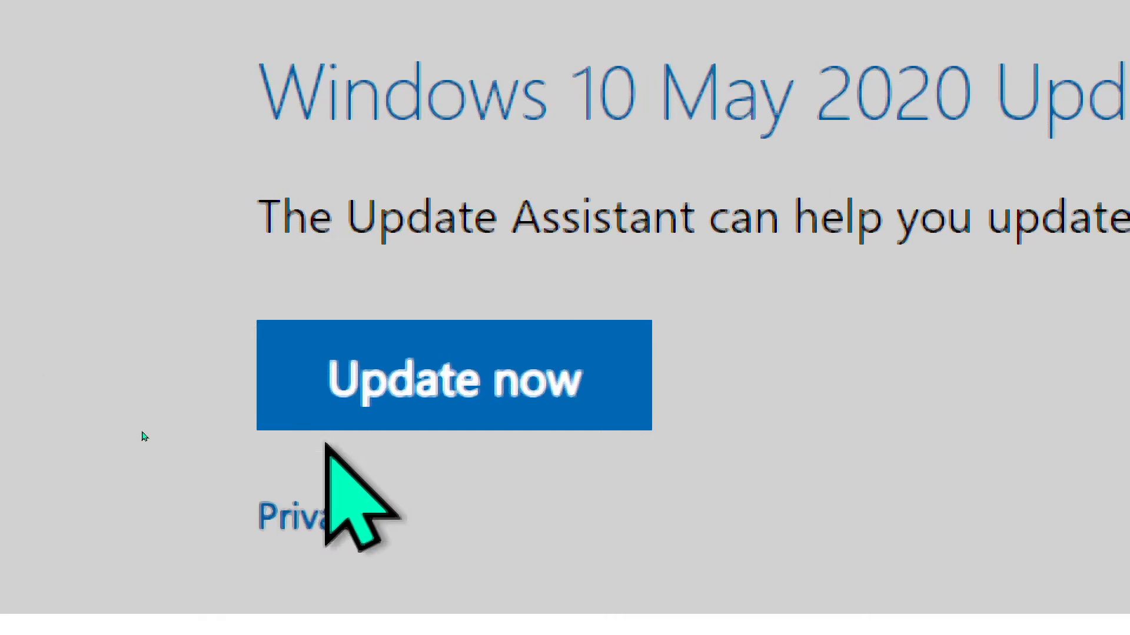
scroll(106, 389, down, 10)
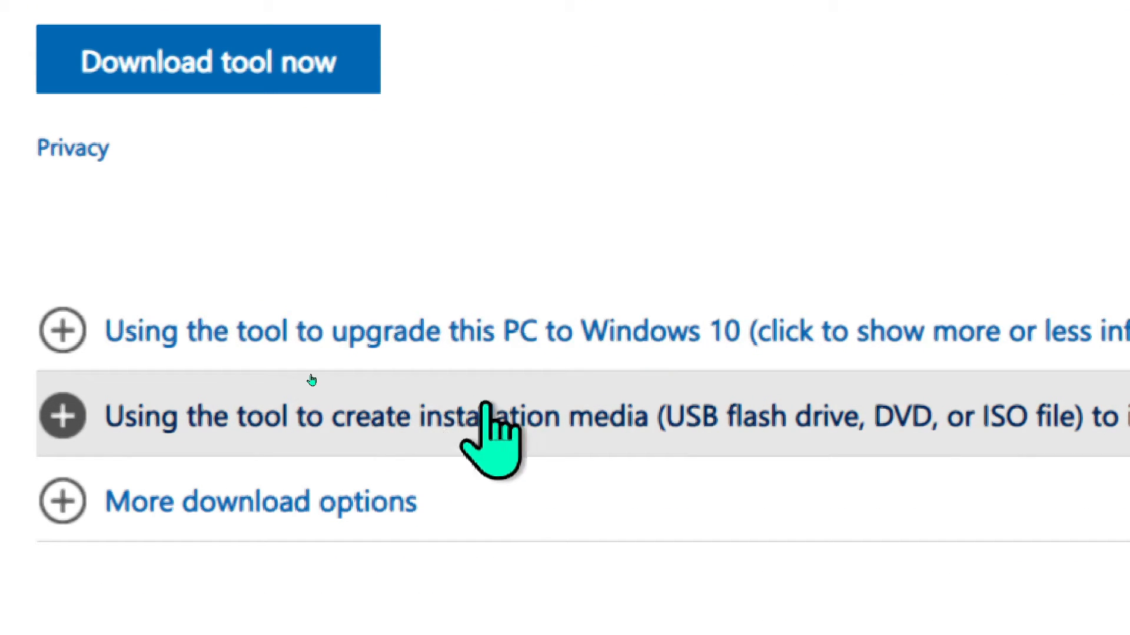
- Expand 'Using the tool to create installation media' and read through its steps
click(250, 385)
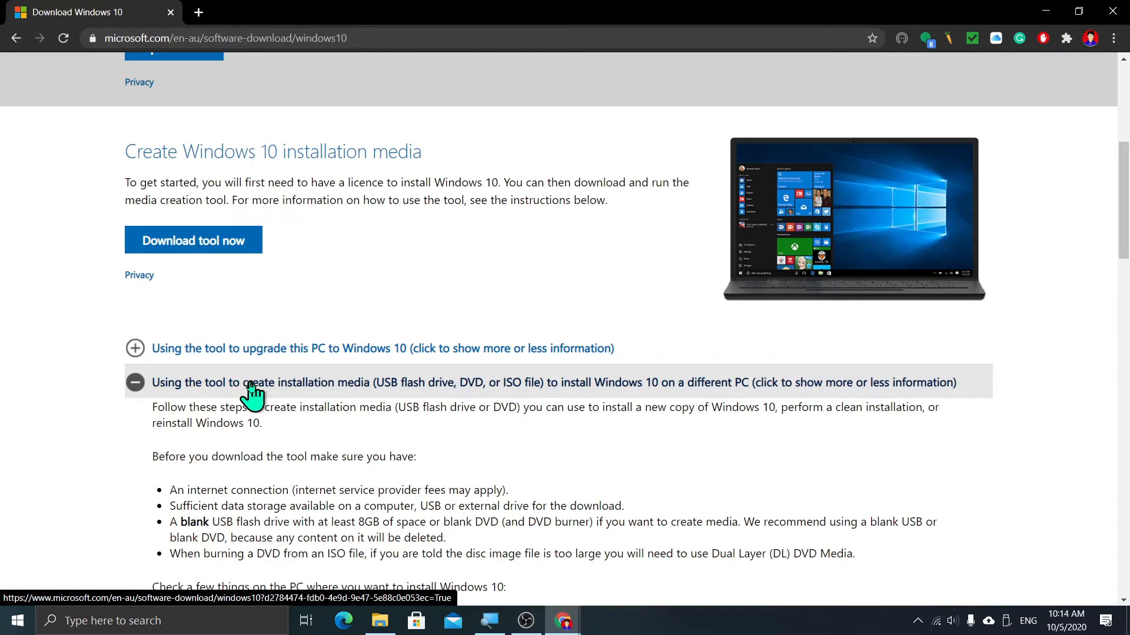
scroll(353, 419, down, 2)
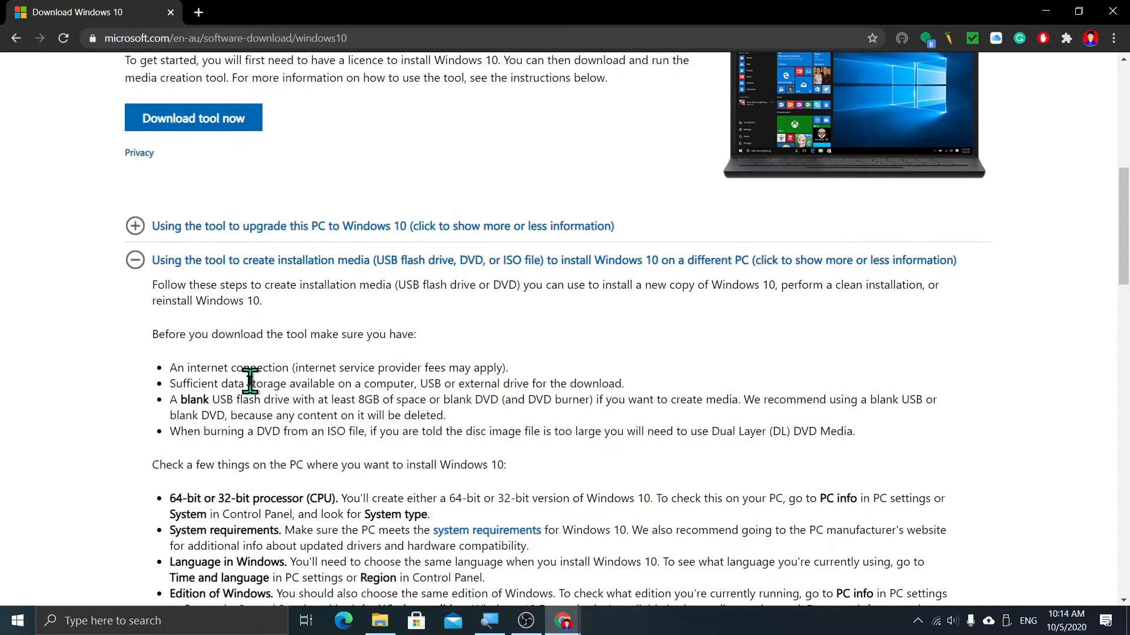
scroll(250, 381, down, 2)
scroll(250, 381, down, 2)
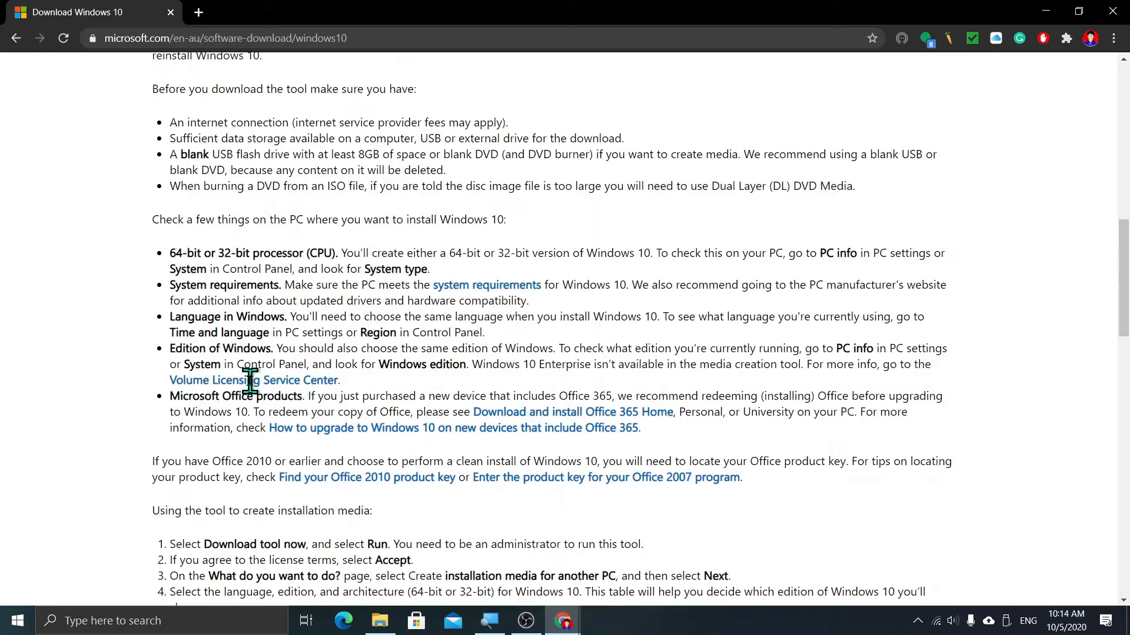
scroll(252, 391, up, 8)
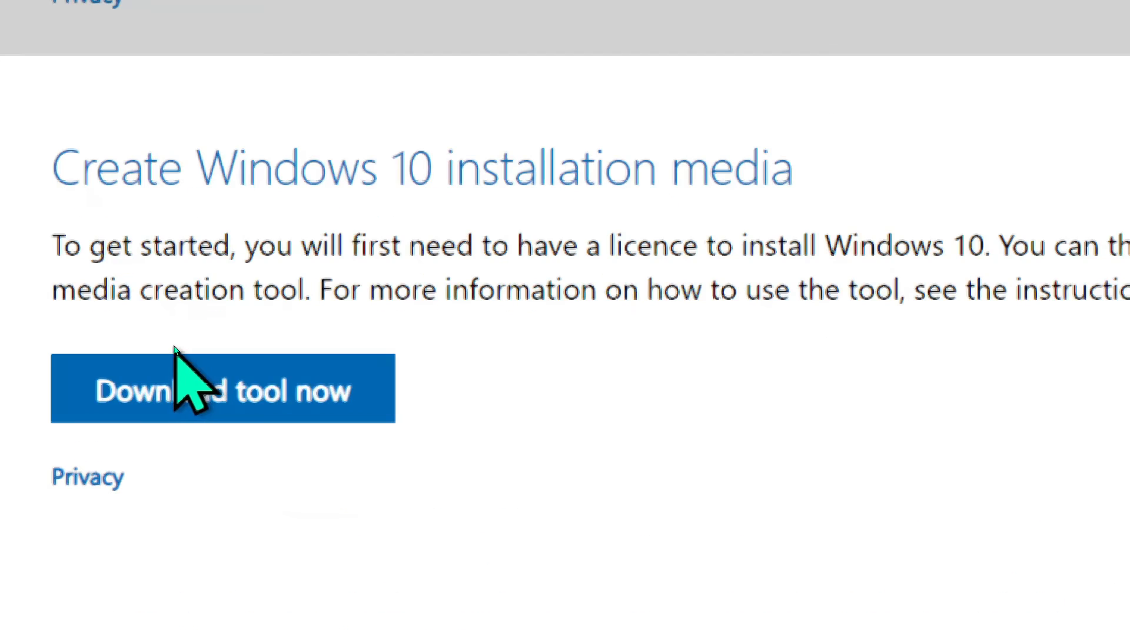
- Download MediaCreationTool2004.exe and show it in the Downloads folder
click(177, 352)
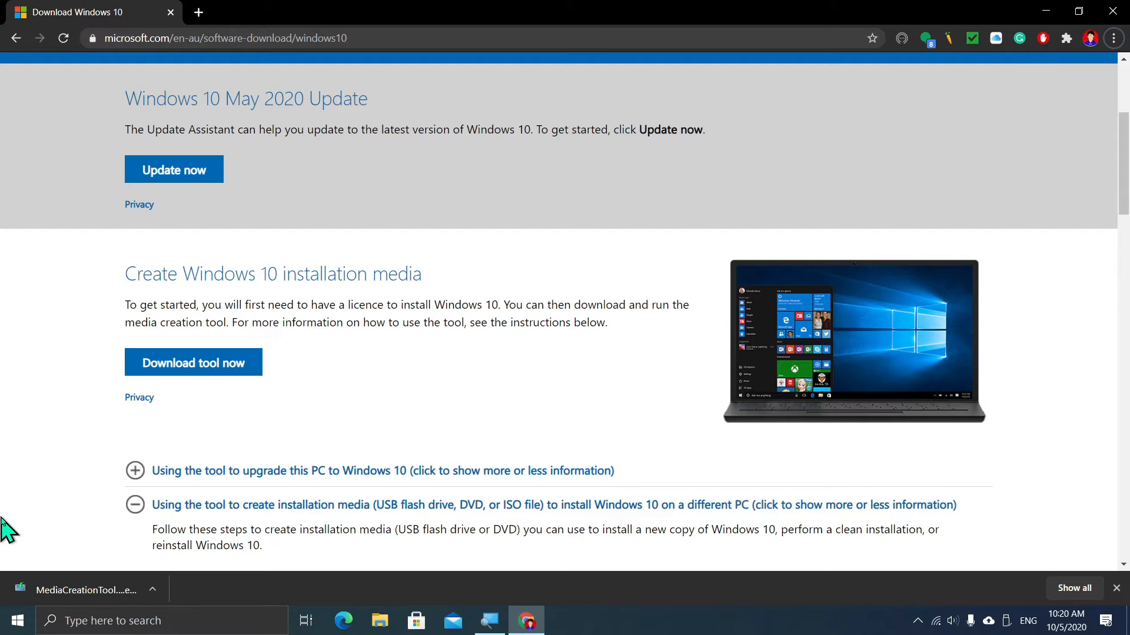
click(147, 591)
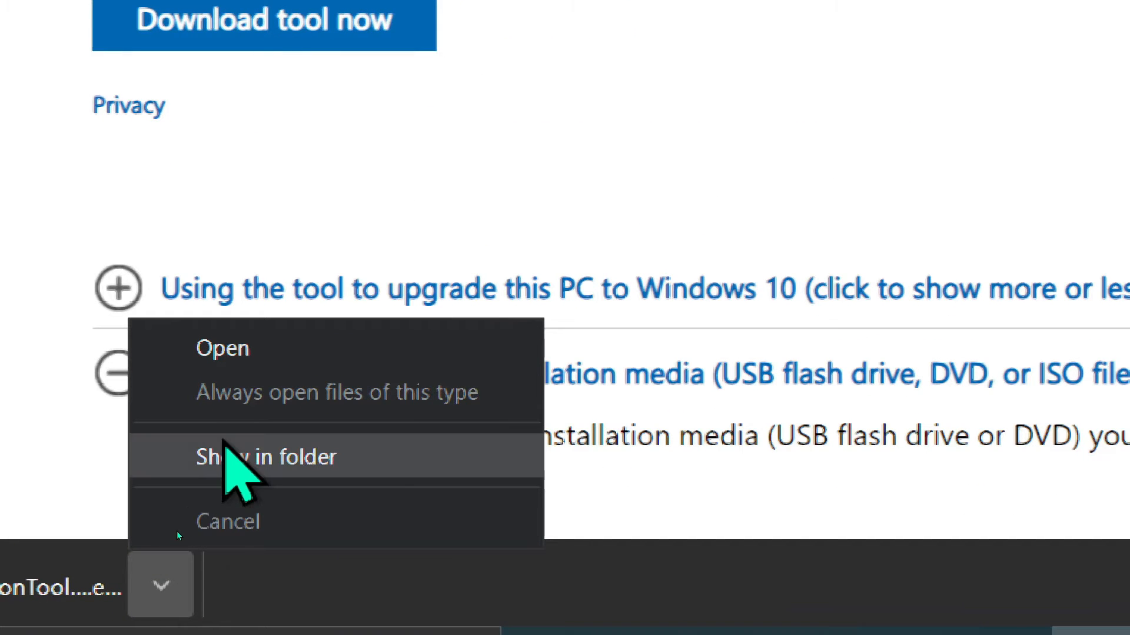
click(224, 444)
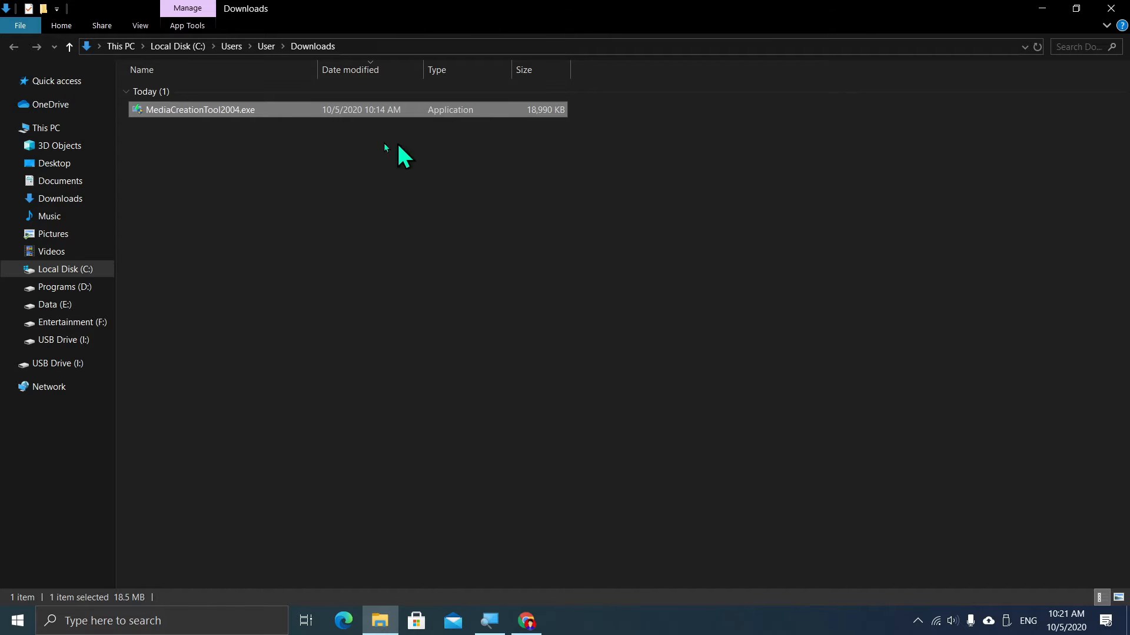
key(alt+Tab)
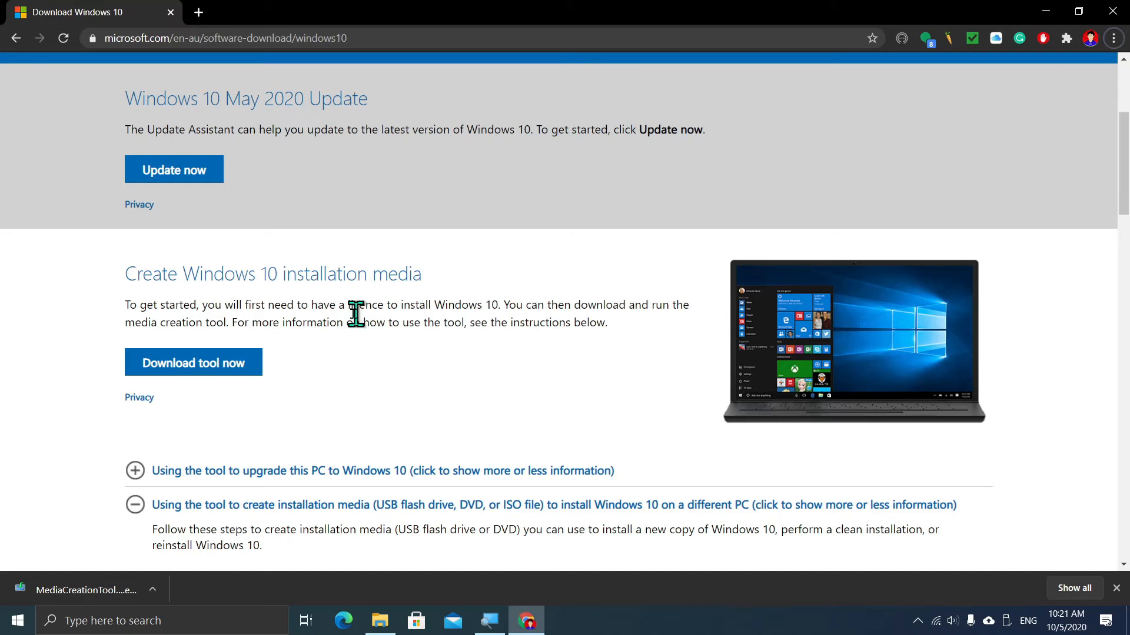
scroll(300, 325, down, 2)
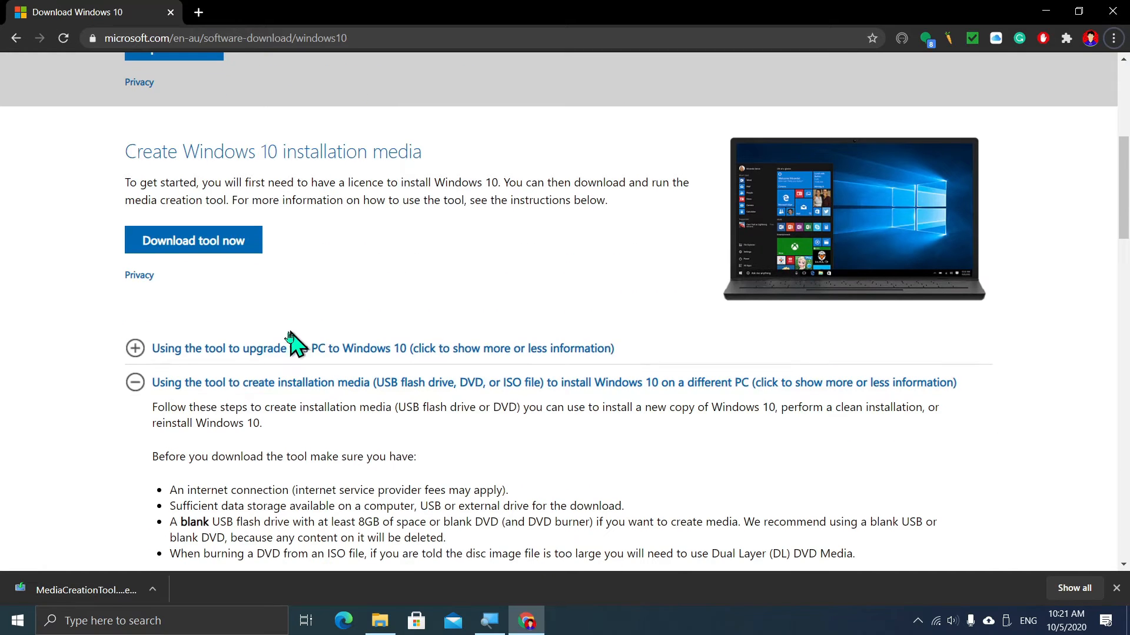
click(200, 388)
scroll(200, 392, down, 6)
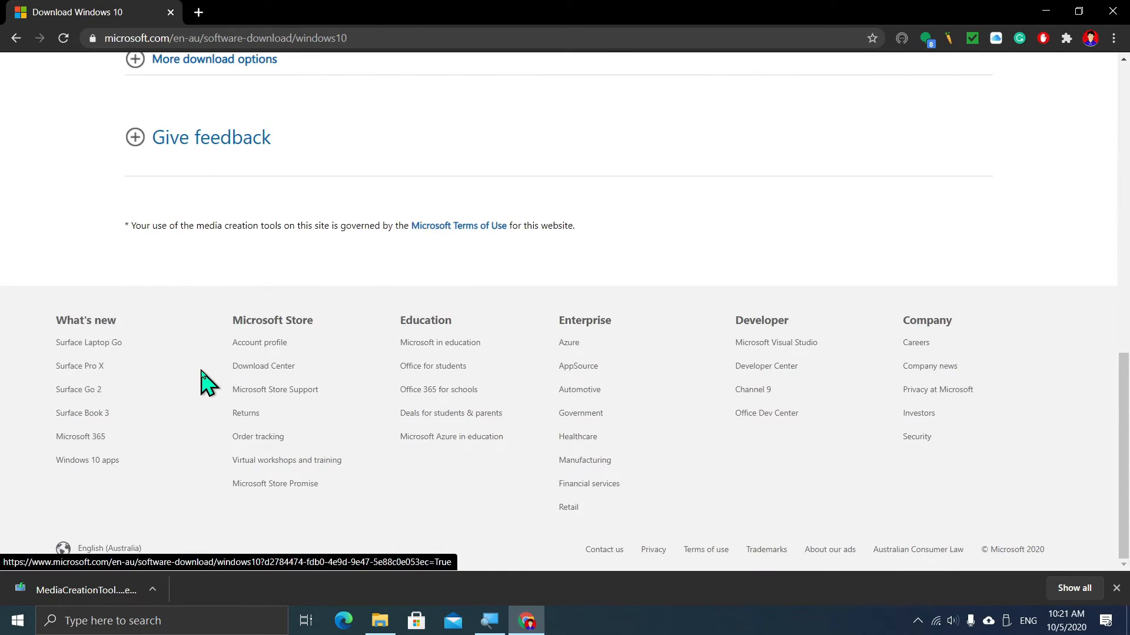
scroll(201, 381, up, 4)
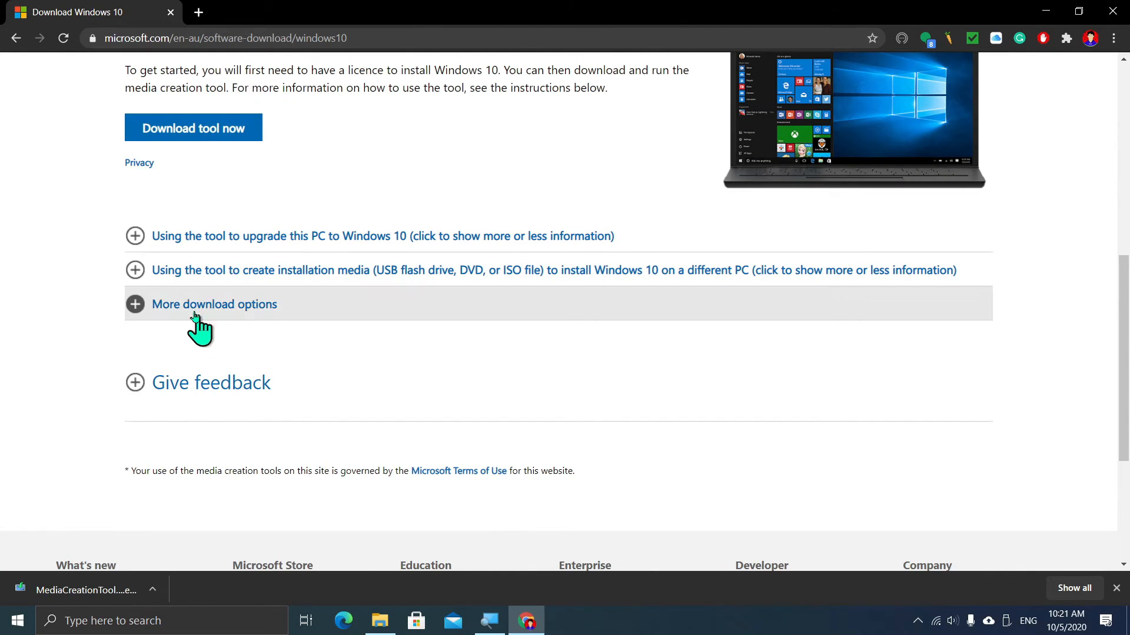
click(170, 272)
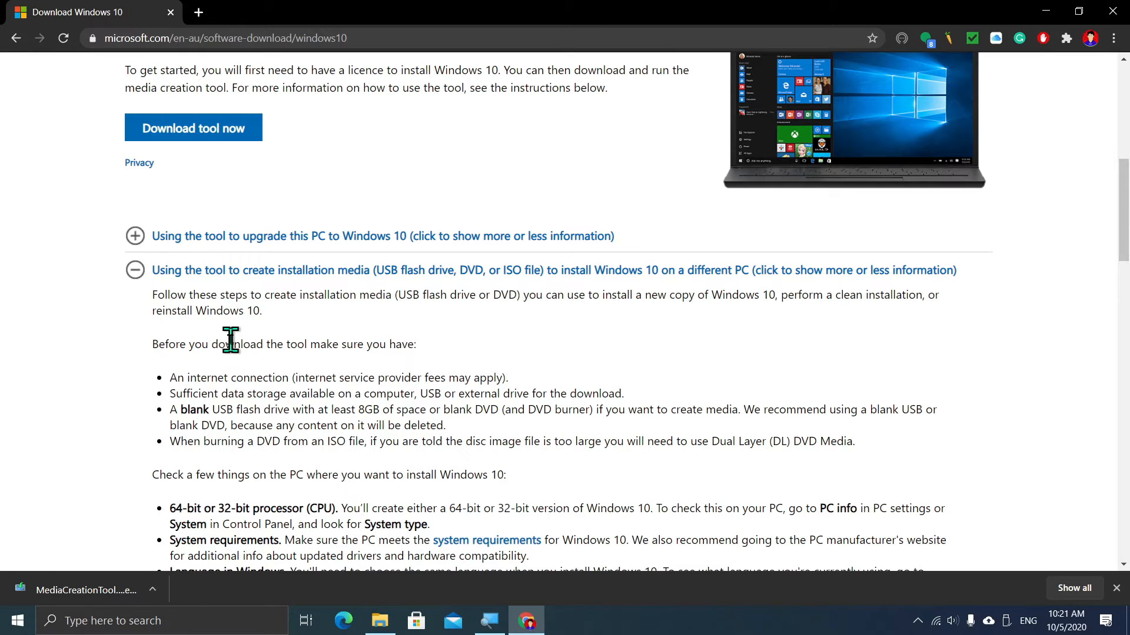
key(alt+Tab)
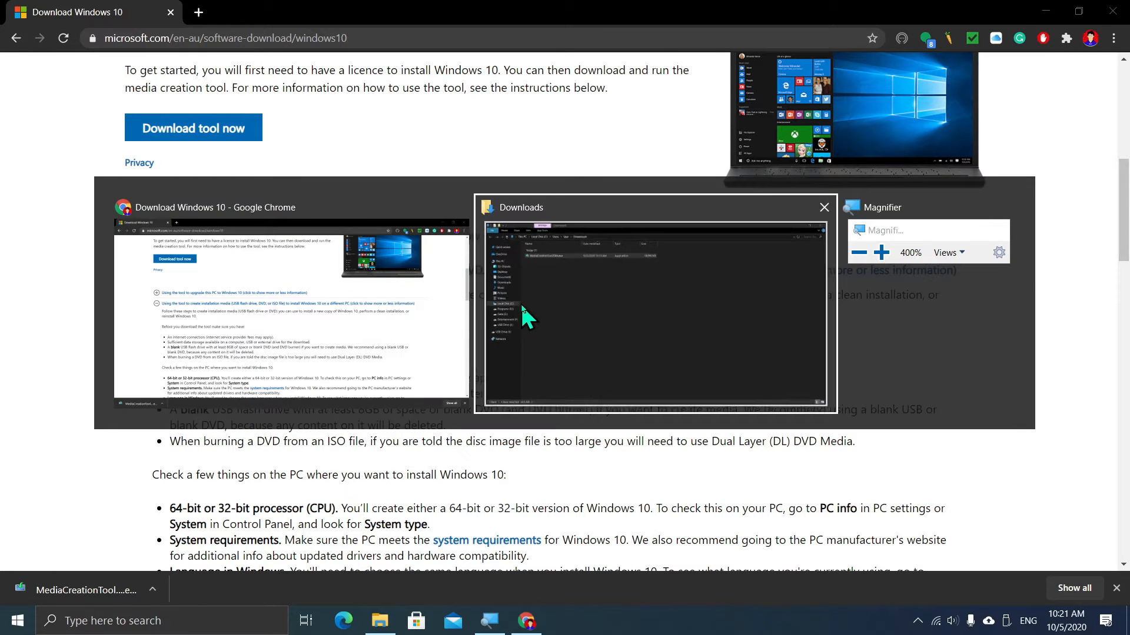
click(521, 306)
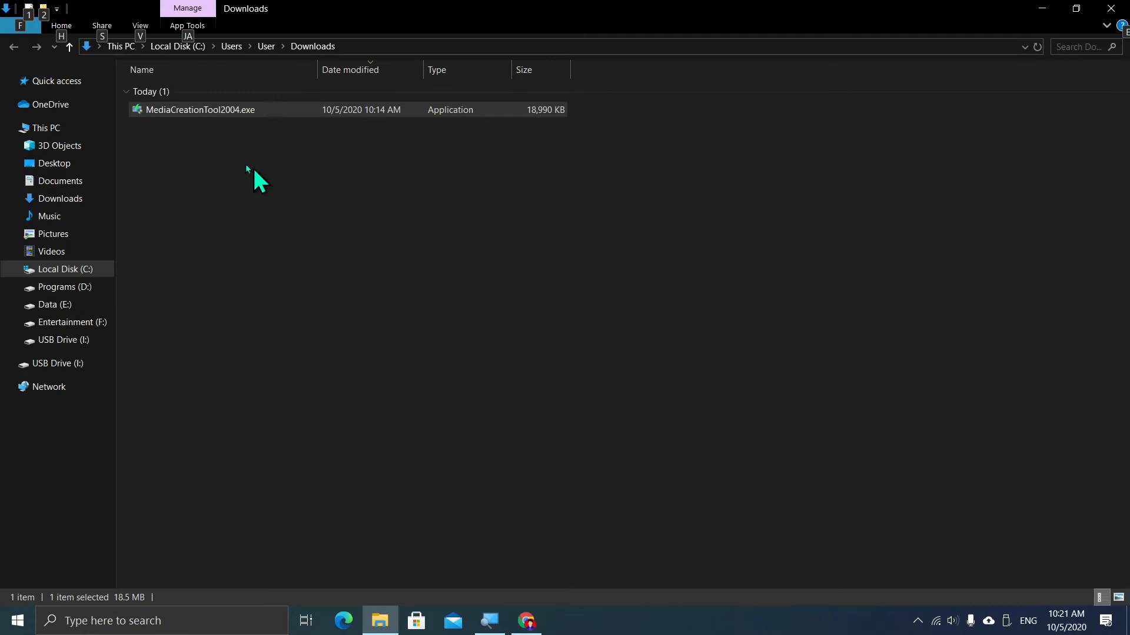
- Run MediaCreationTool2004.exe as administrator and scroll through the licence terms
double_click(195, 113)
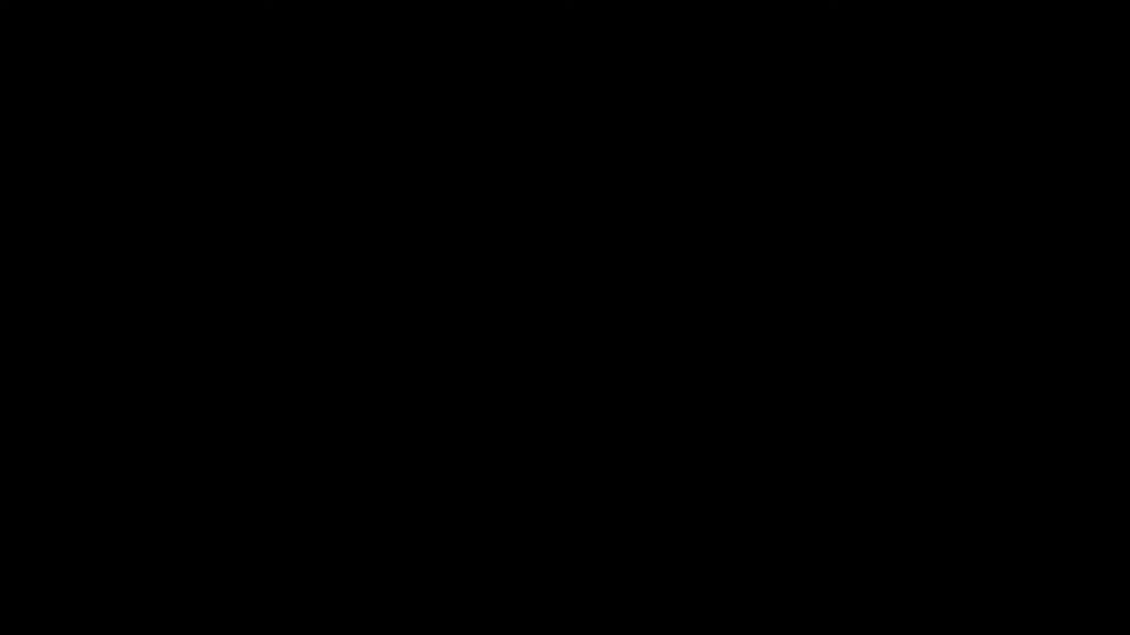
click(481, 414)
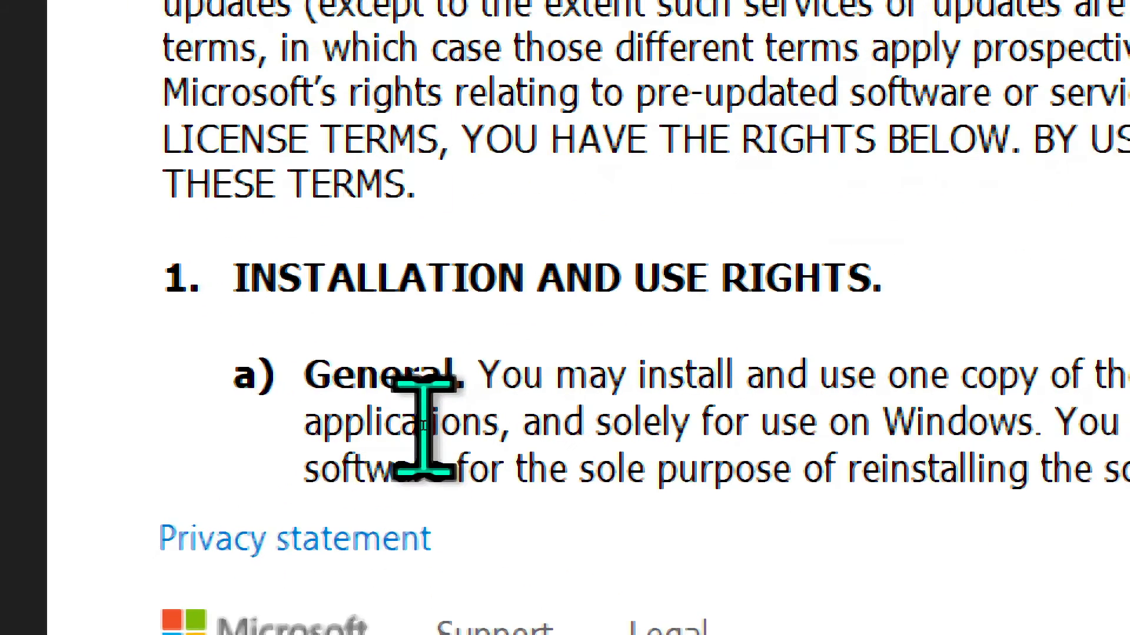
scroll(424, 426, down, 10)
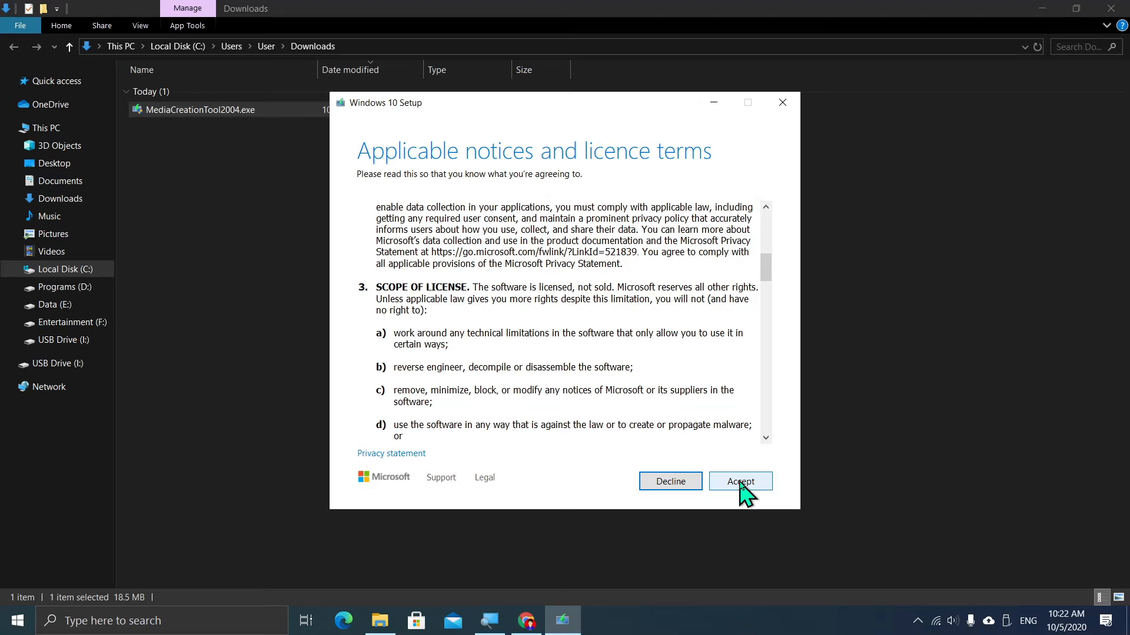
- Accept the licence terms and pick 'Create installation media for another PC'
click(741, 482)
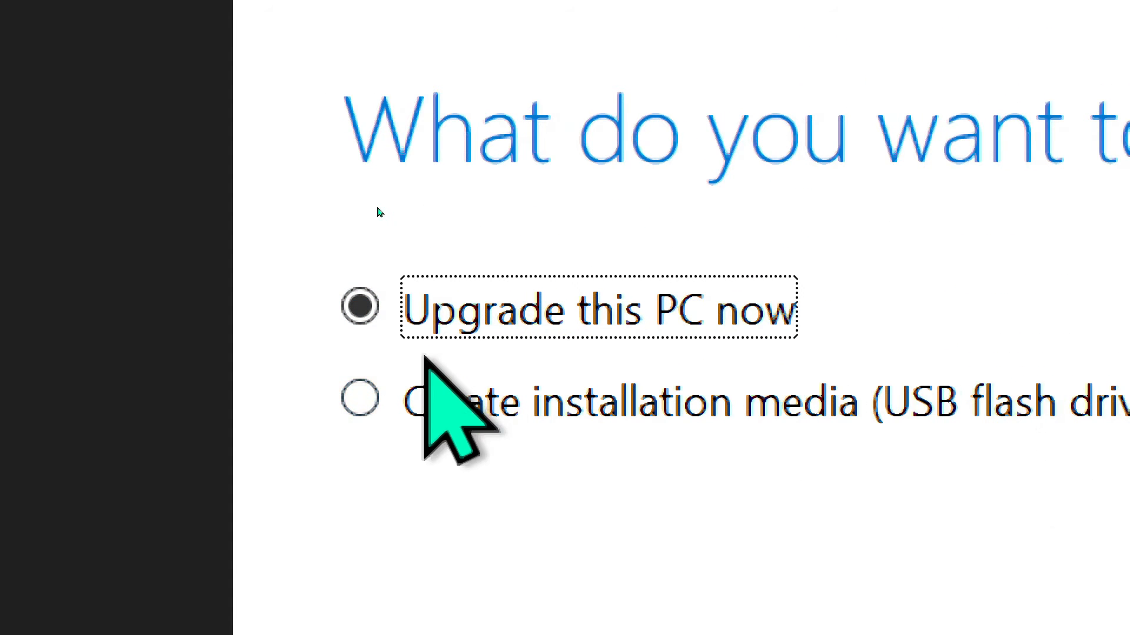
click(459, 392)
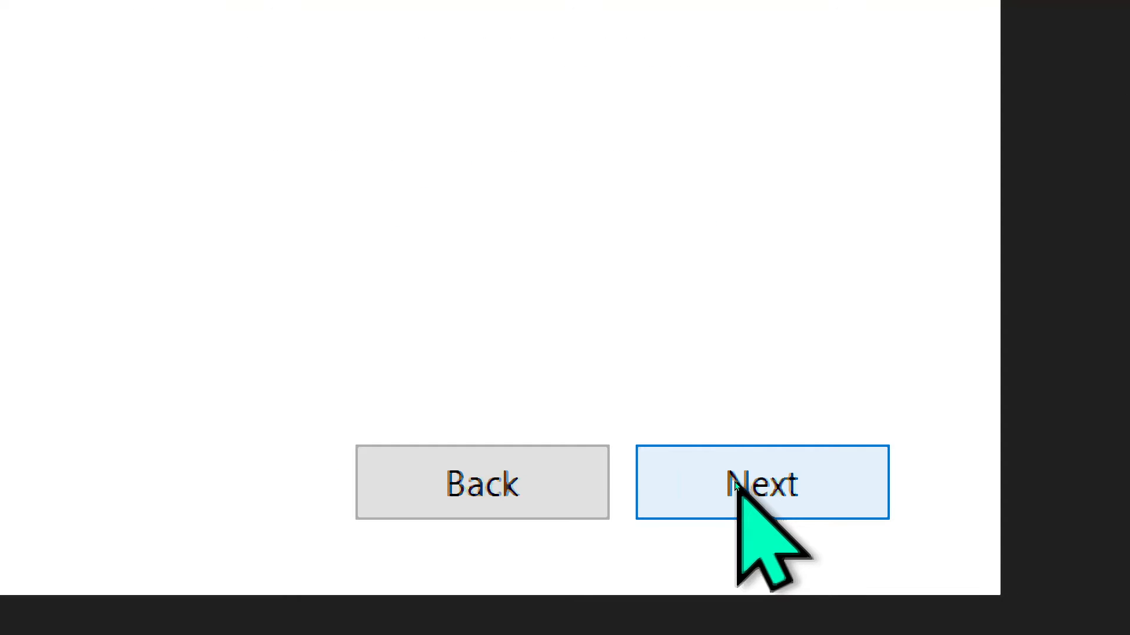
- Turn off recommended options and confirm 64-bit (x64), Windows 10, English (United Kingdom)
click(735, 484)
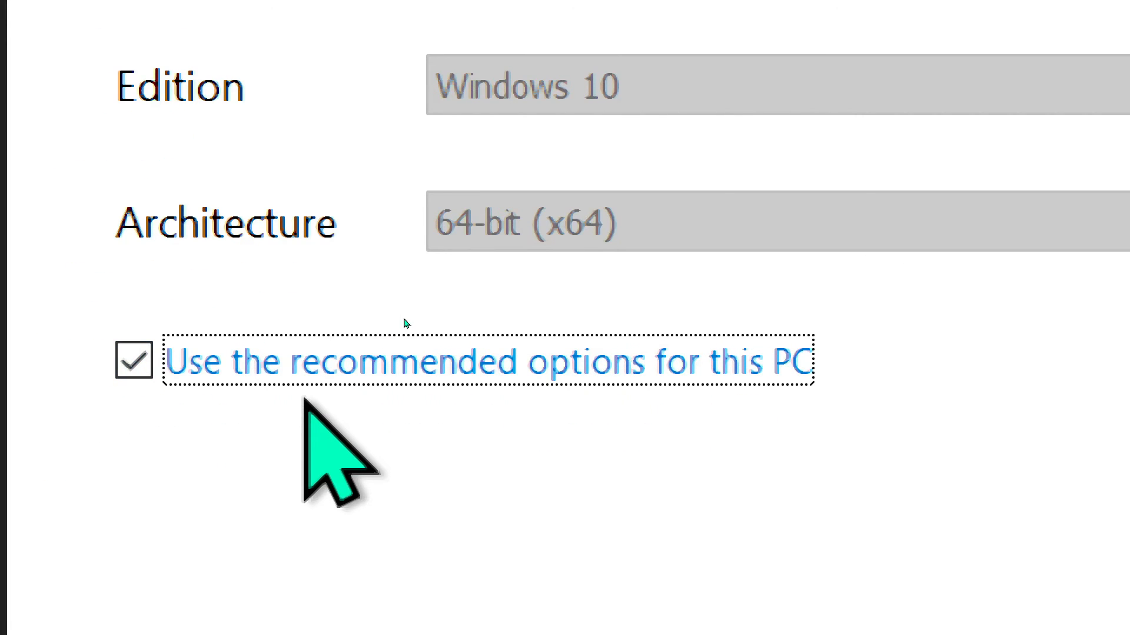
key(space)
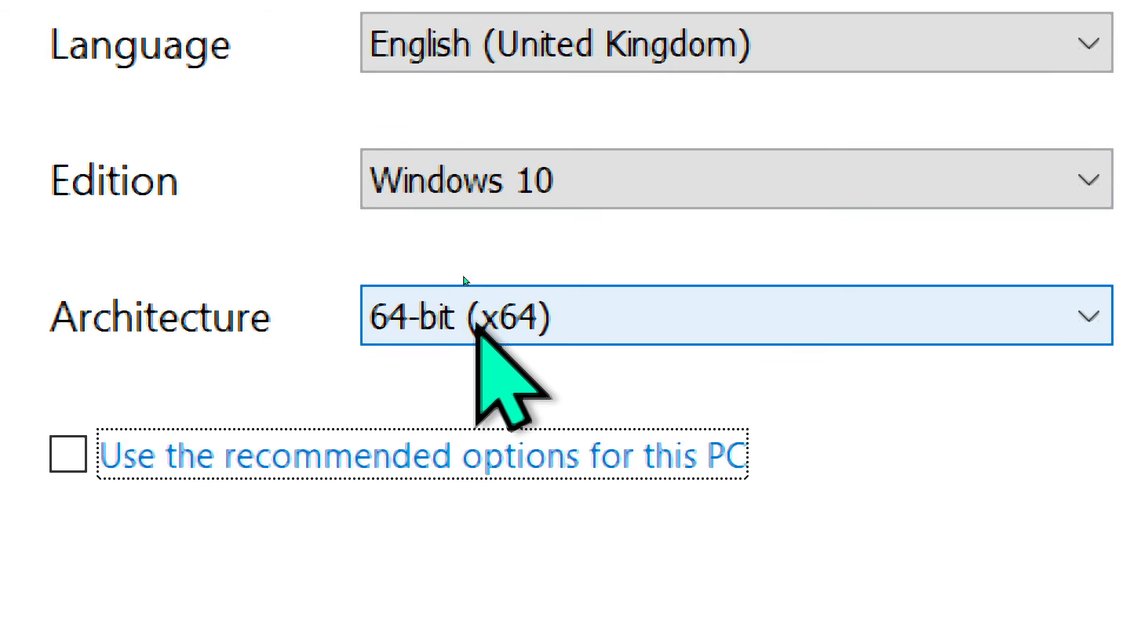
click(545, 229)
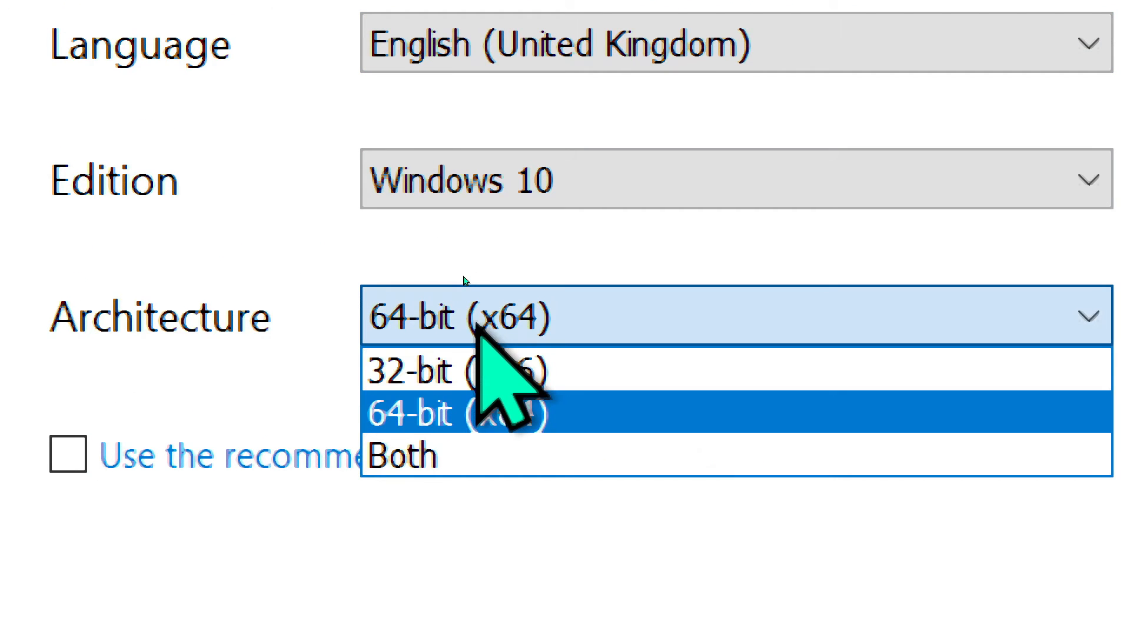
click(477, 325)
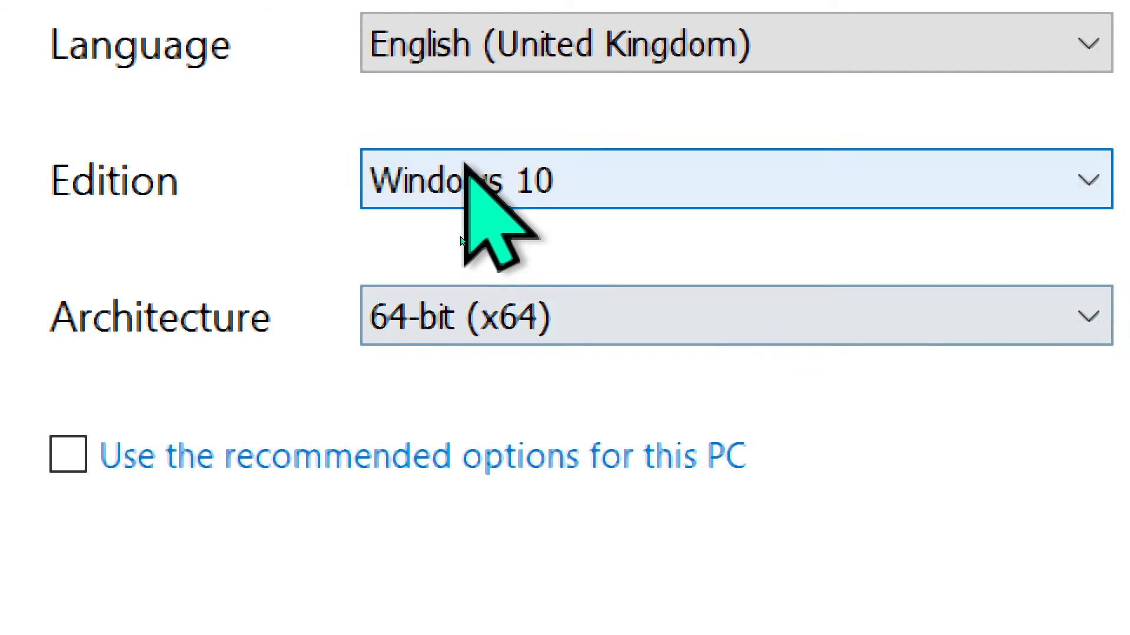
click(464, 179)
click(481, 244)
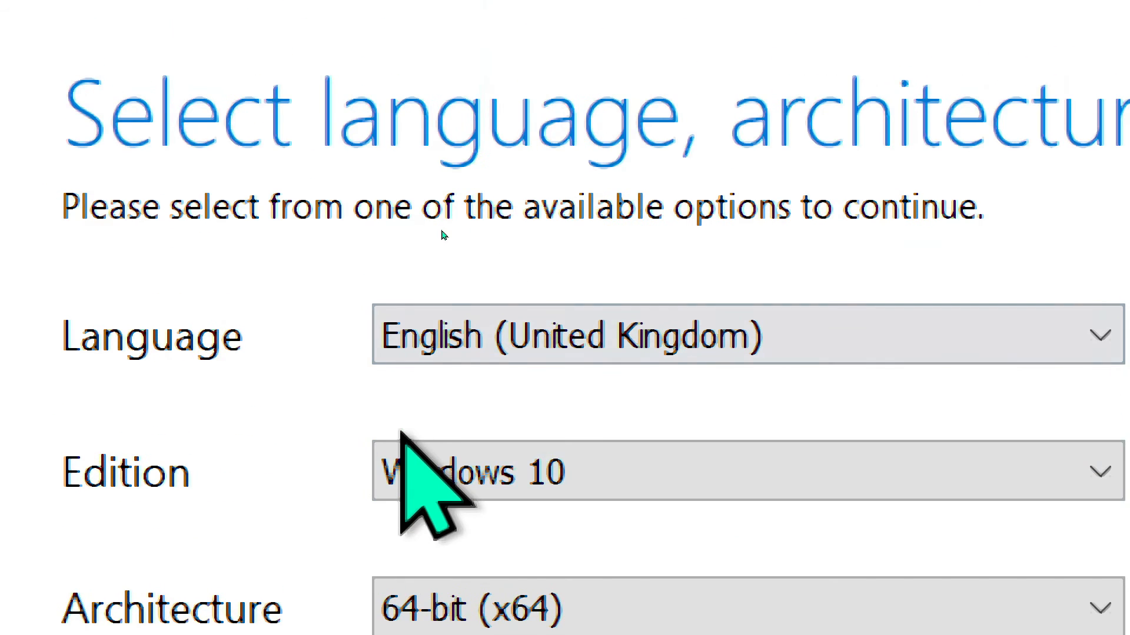
click(568, 357)
click(563, 357)
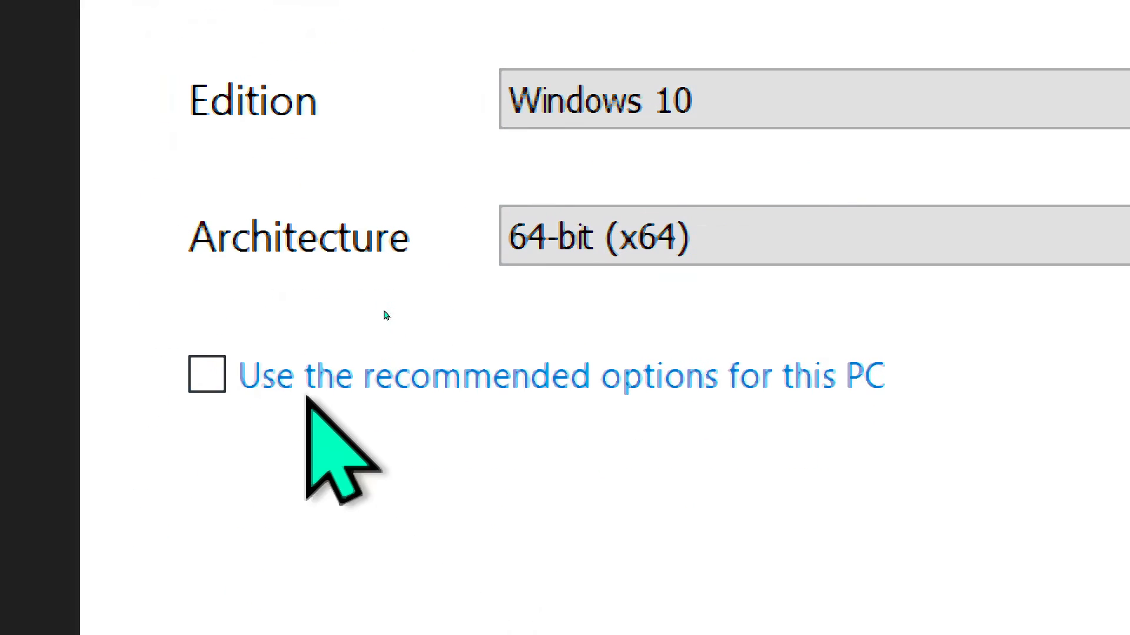
- Restore the recommended options, choose ISO file as media, and continue to saving
click(247, 377)
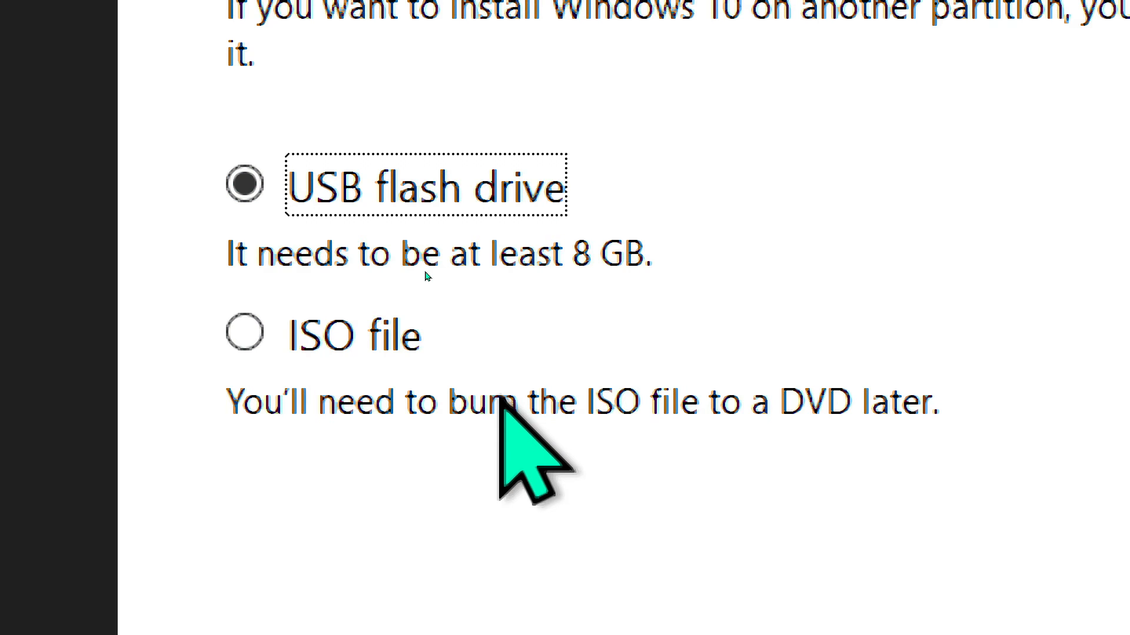
click(347, 327)
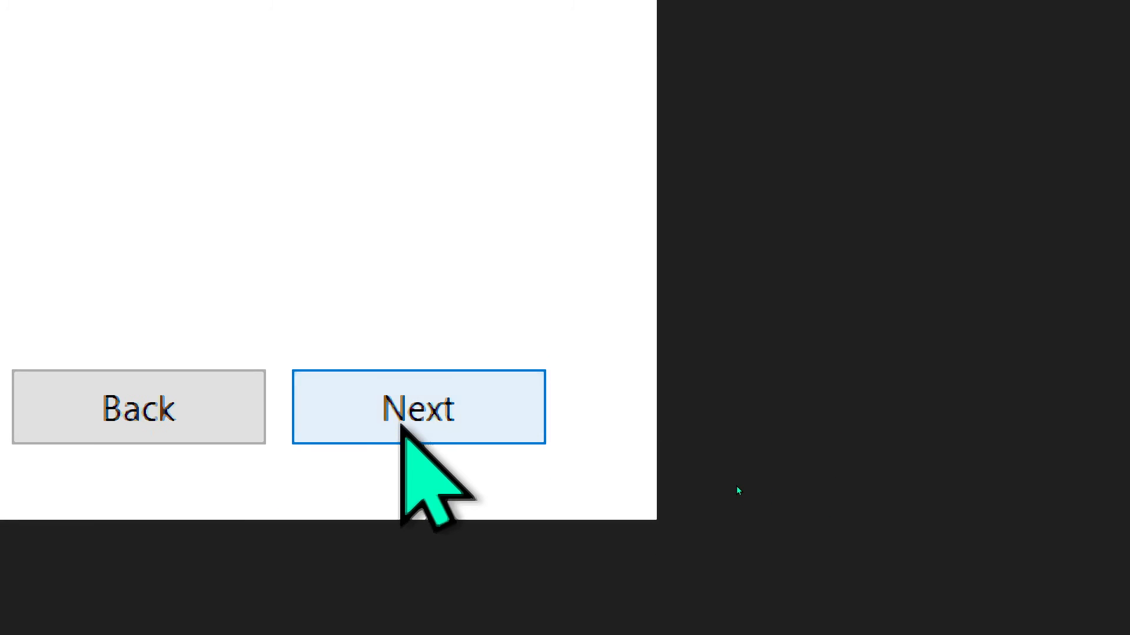
click(402, 425)
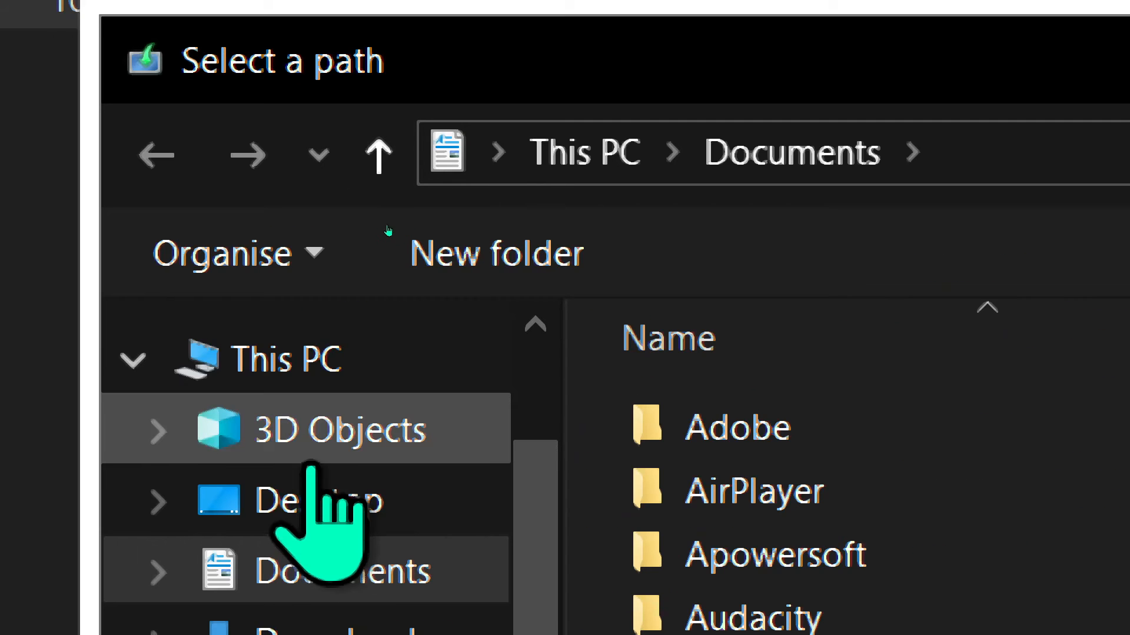
- Create a new folder named 'Windows 10 ISO' on Data (E:) as the save location
click(298, 356)
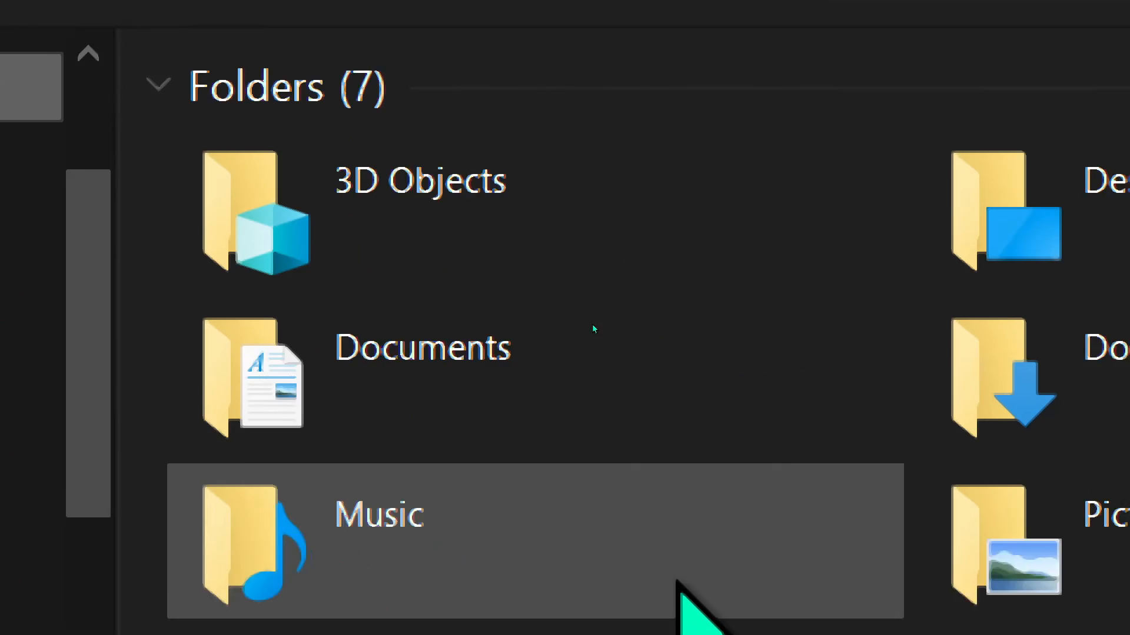
scroll(157, 361, down, 3)
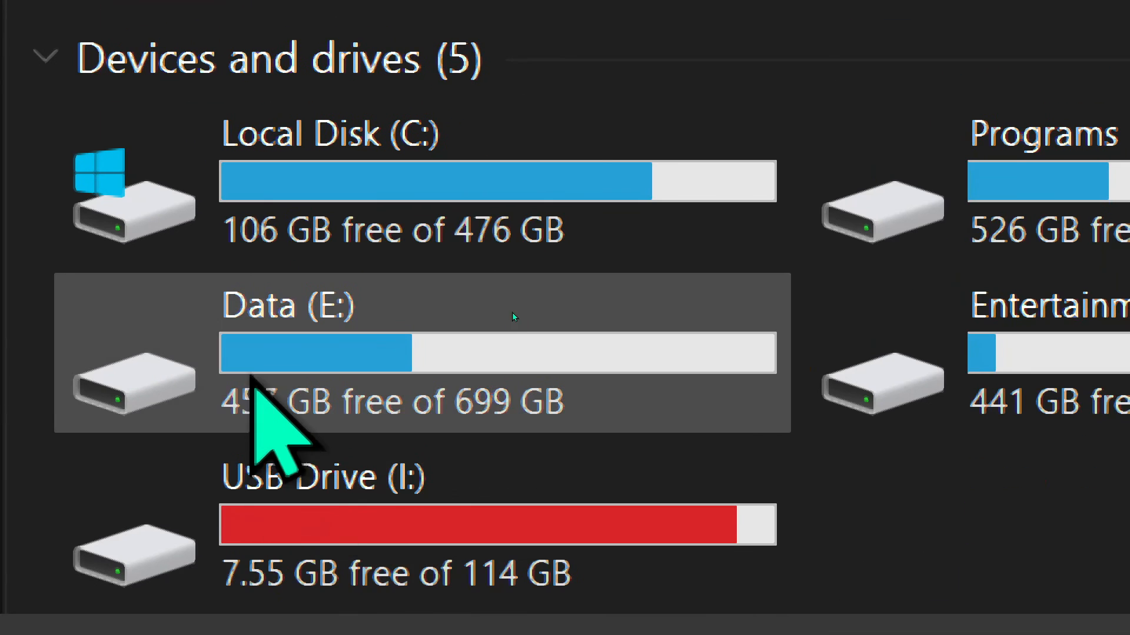
double_click(345, 339)
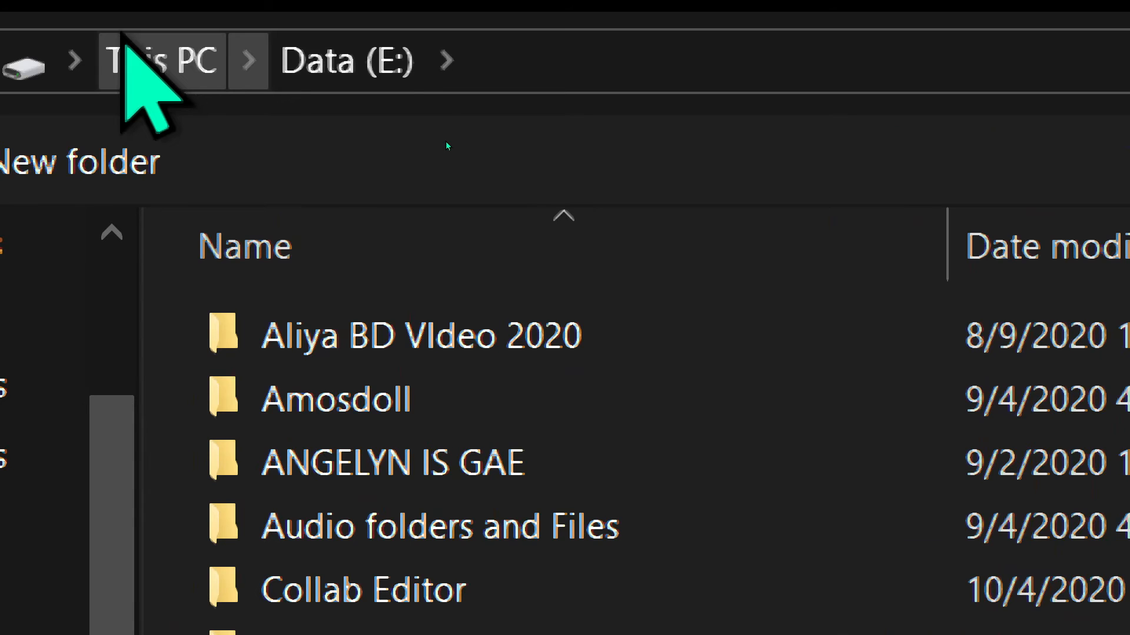
key(ctrl+shift+n)
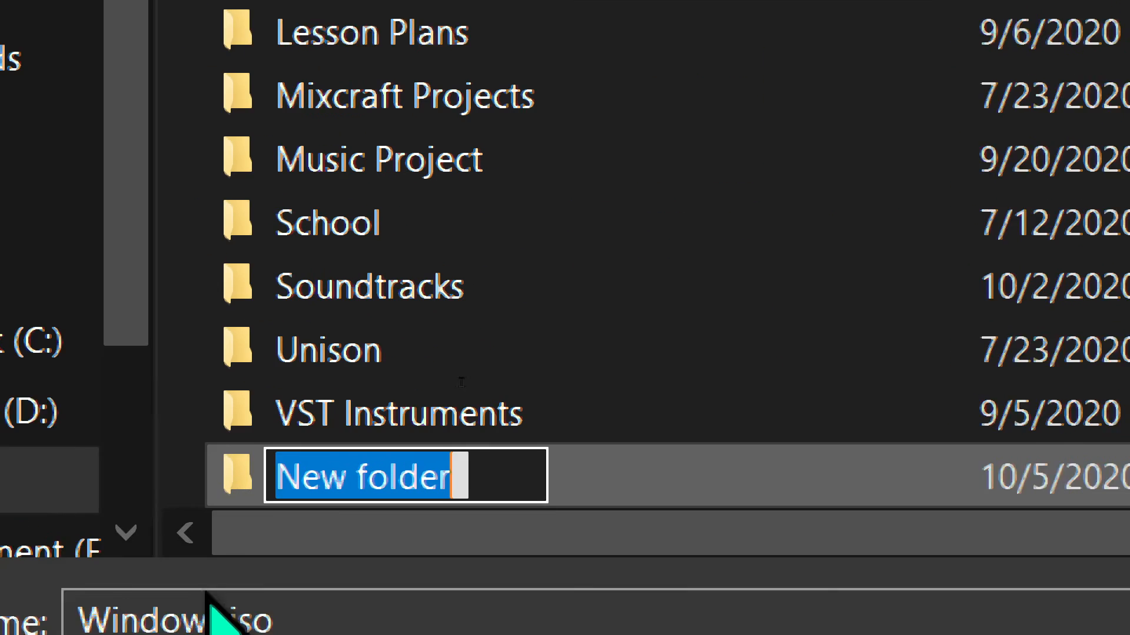
text(Window)
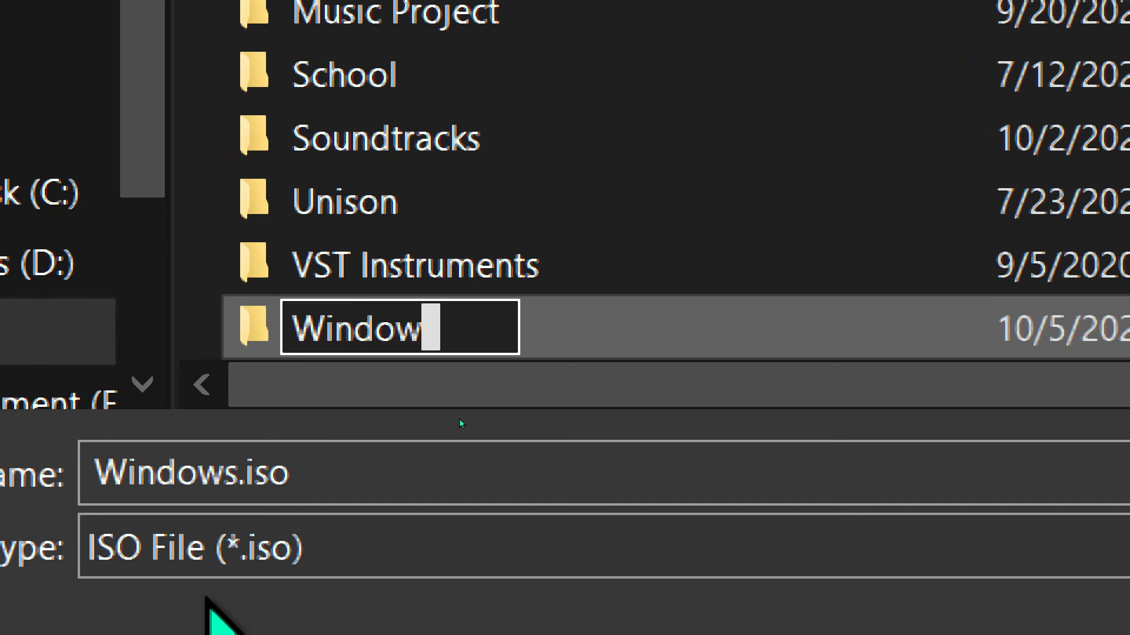
text(s 10 ISO)
key(Return)
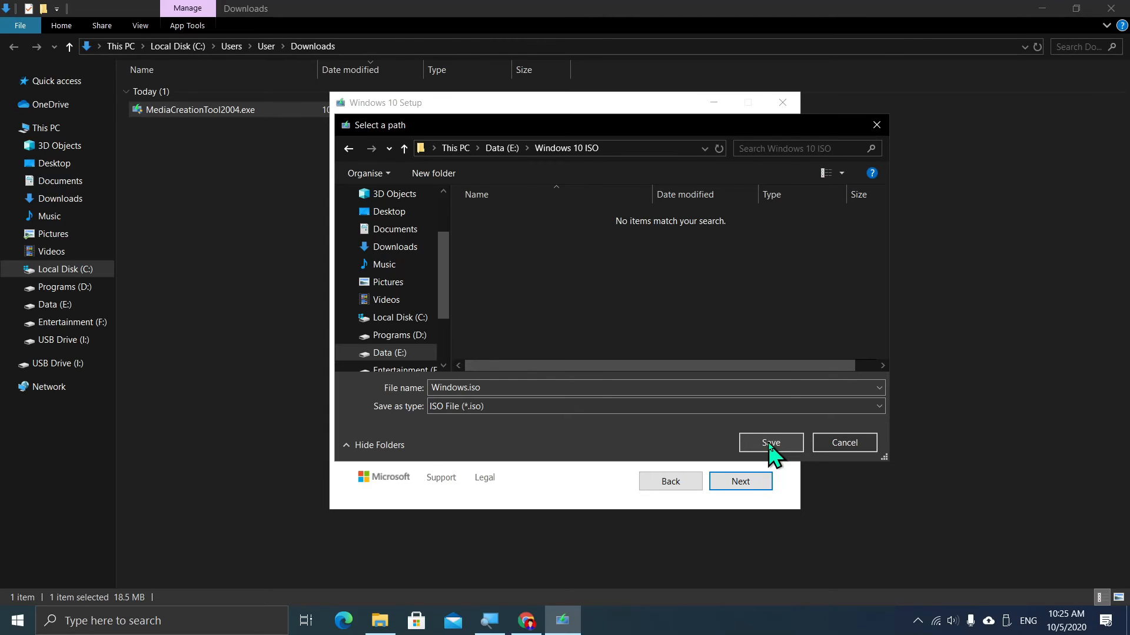
- Save Windows.iso into E:\Windows 10 ISO, let the download complete, and finish setup
click(769, 445)
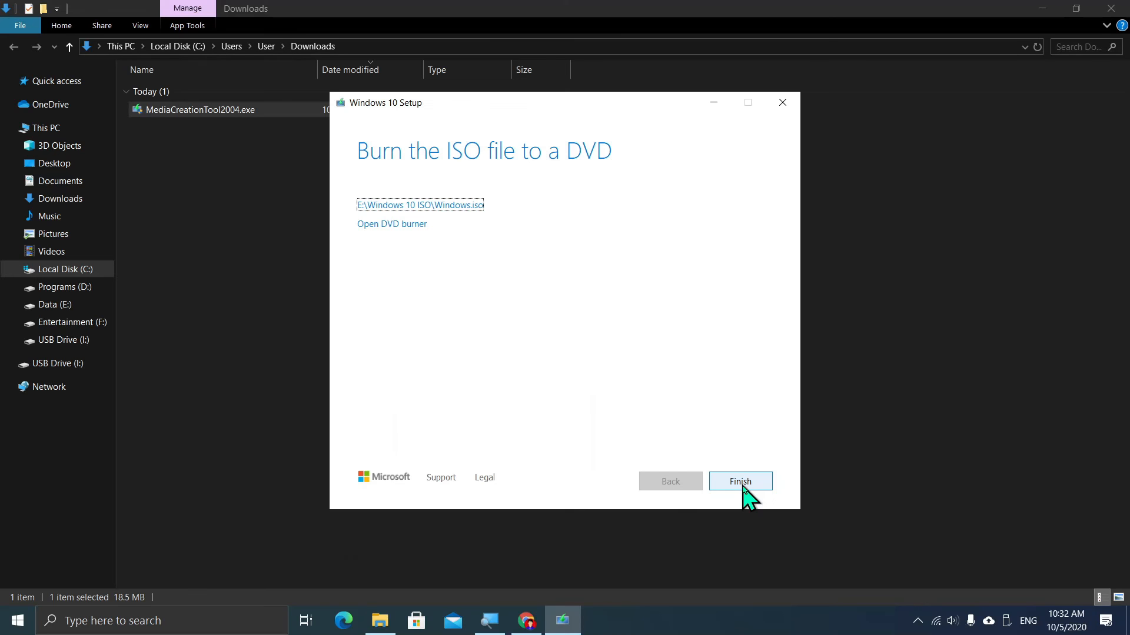
click(742, 487)
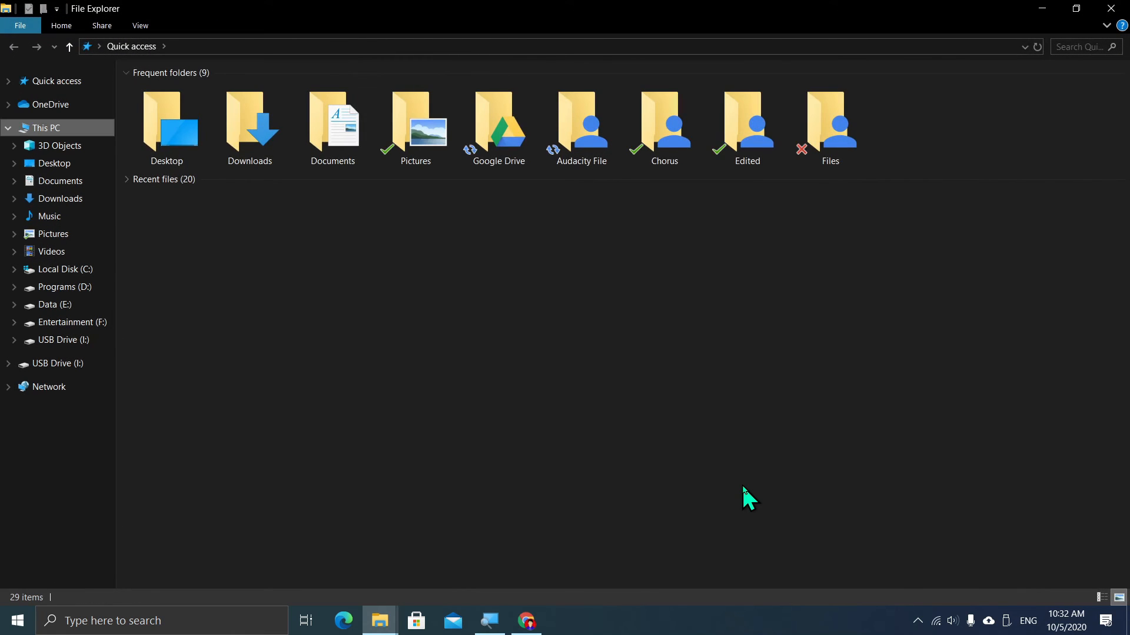
- Browse from This PC to Data (E:) and open the Windows 10 ISO folder
key(Return)
text(da)
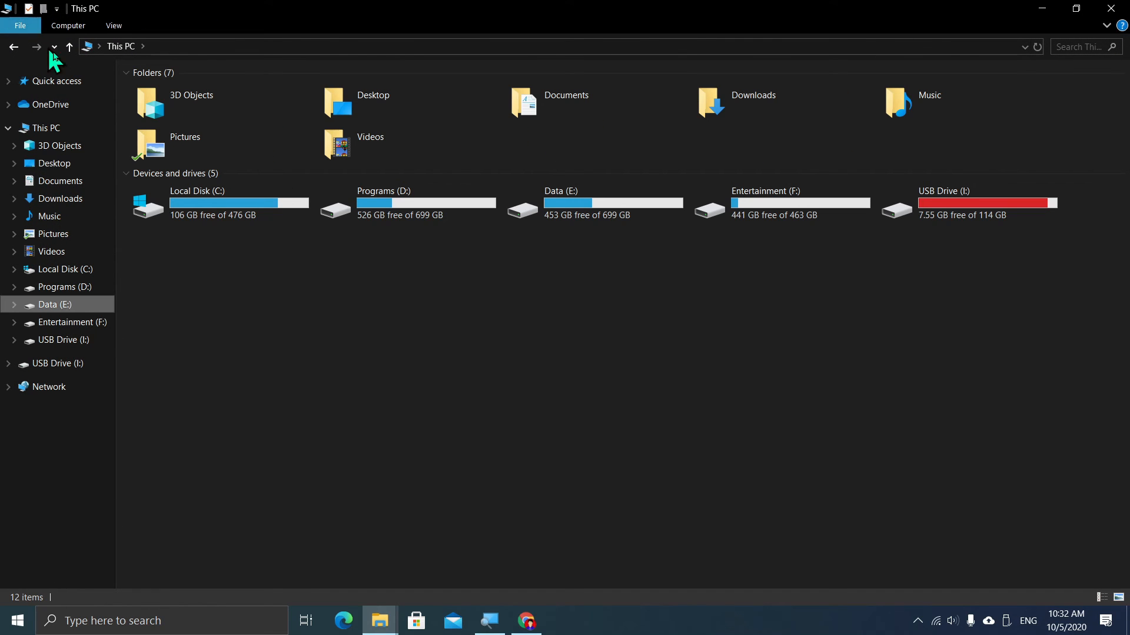
key(Tab)
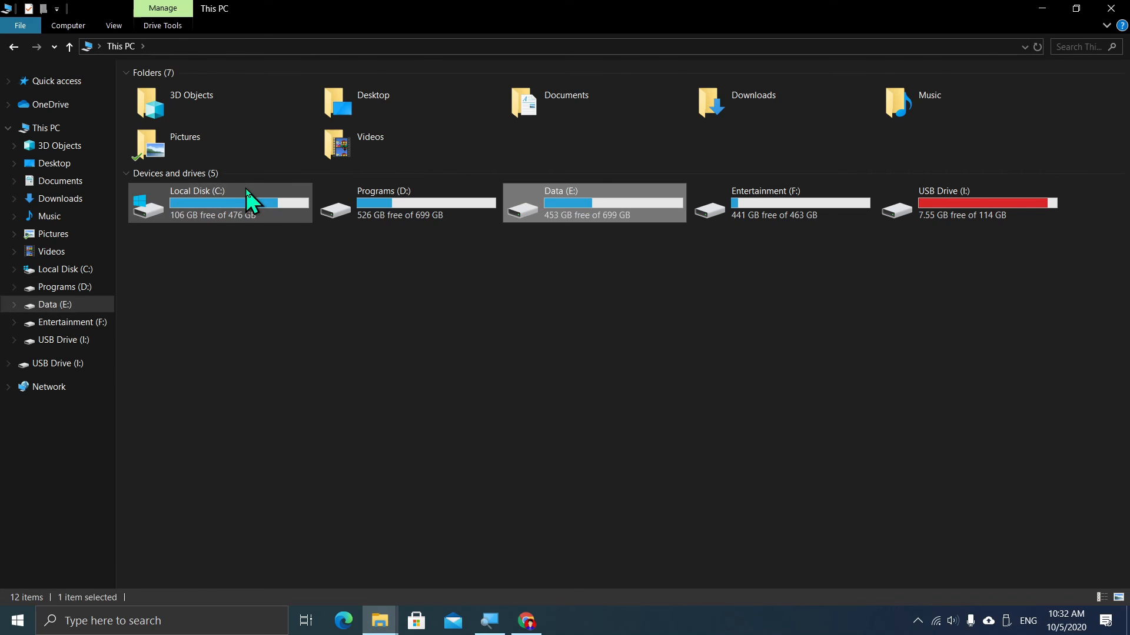
key(Return)
click(245, 187)
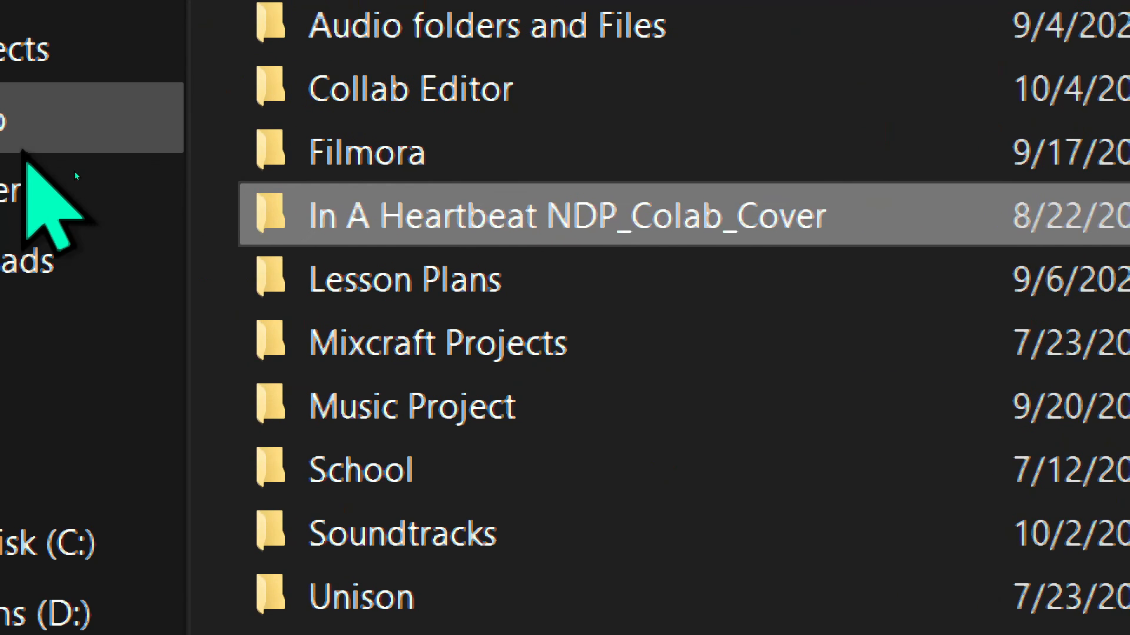
key(w)
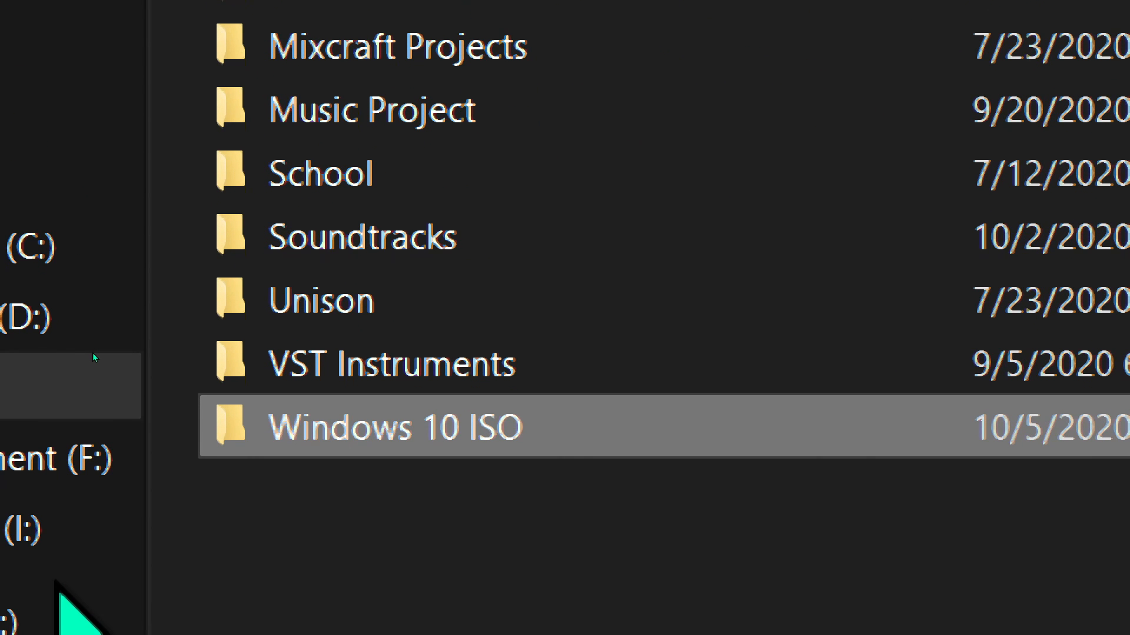
key(Return)
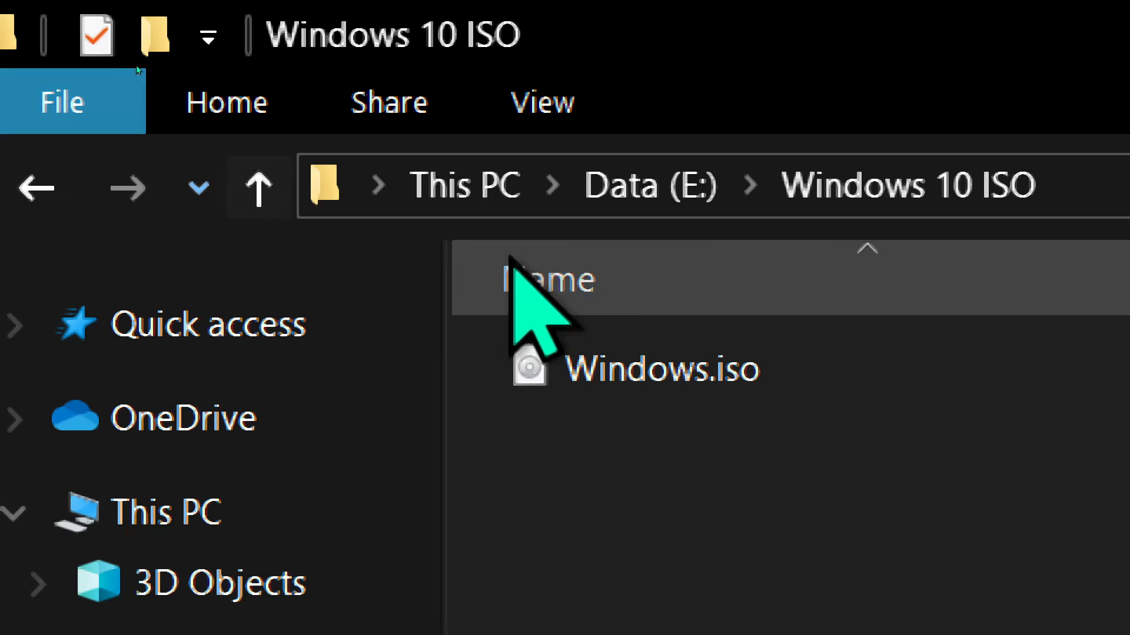